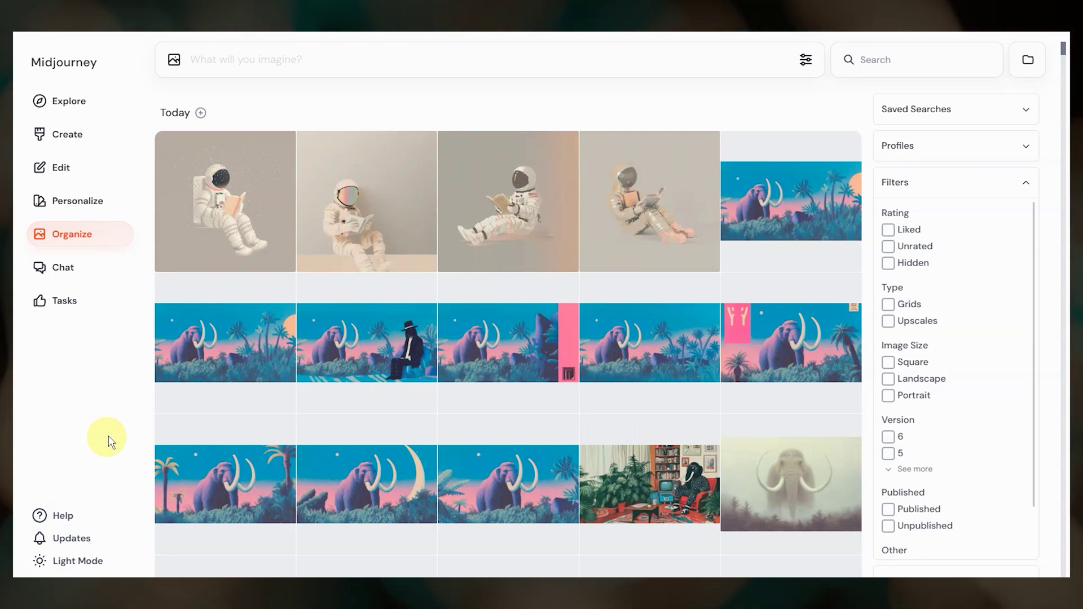
Show the Folders panel listing Characters, February and SREF to Try instead of the filters
click(1030, 61)
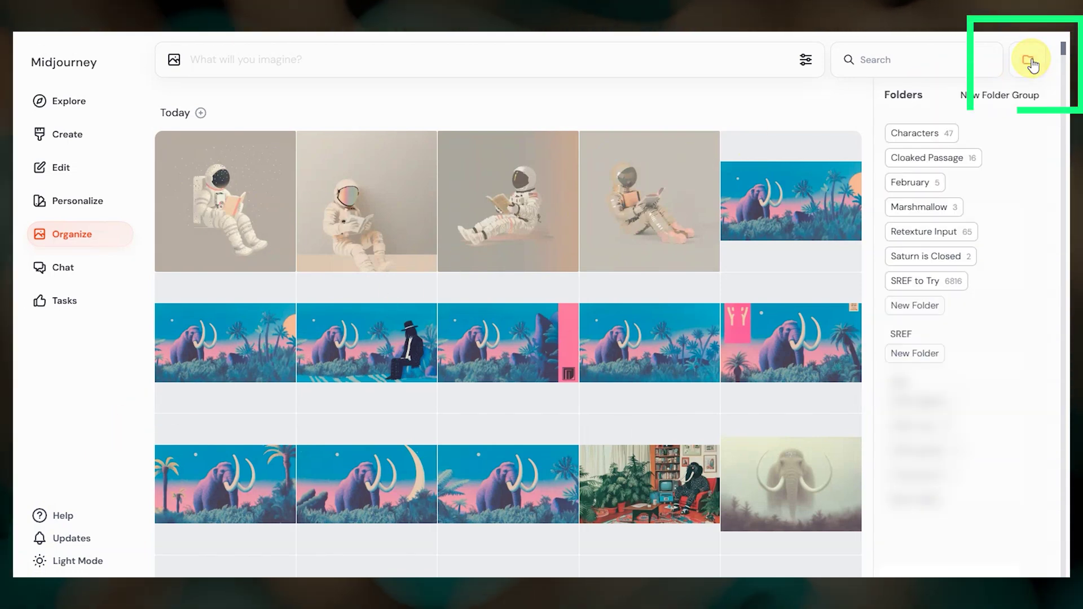
Filter the gallery to the Characters folder, toggle to Filters and back to Folders, then clear the filter
click(916, 134)
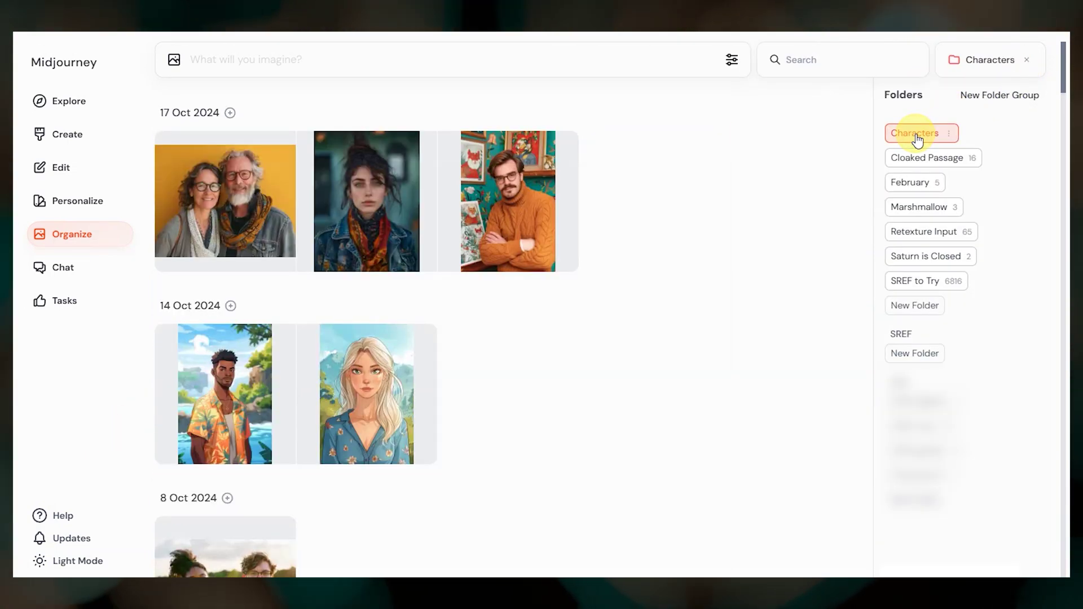
click(952, 63)
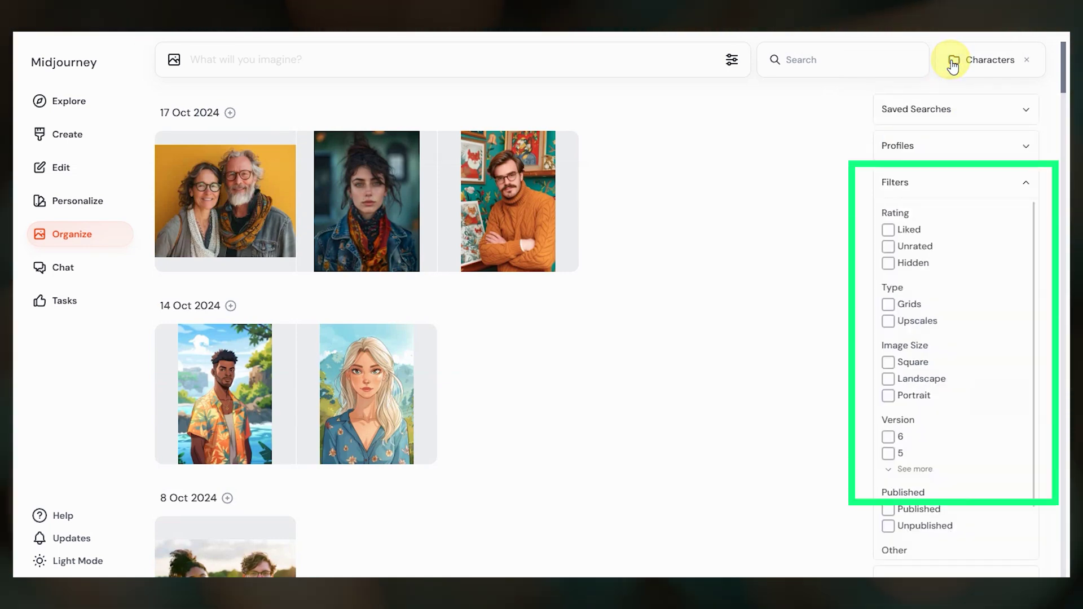
click(953, 63)
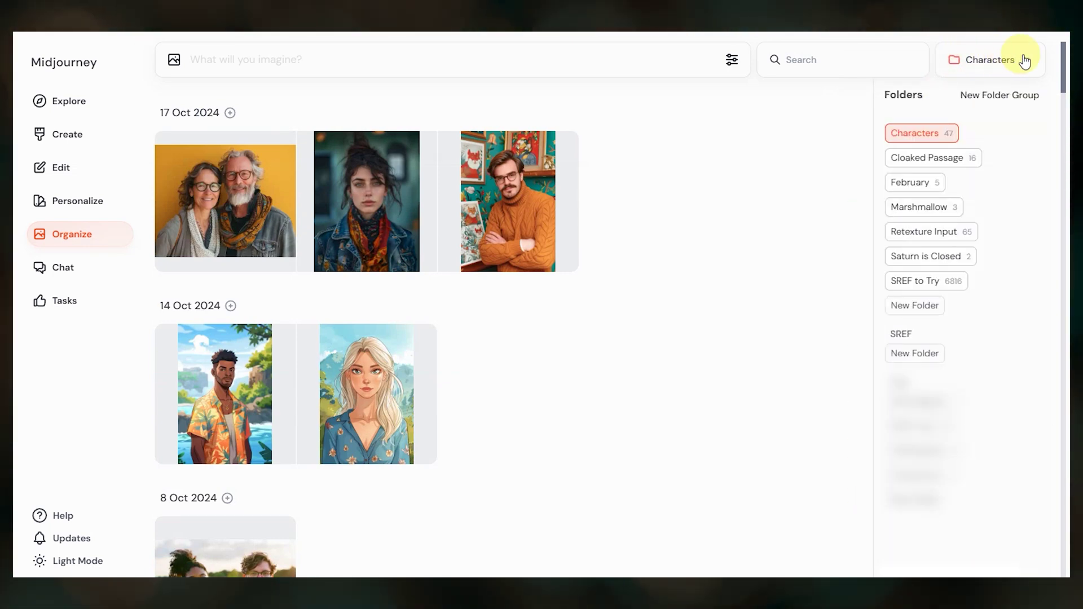
click(1026, 60)
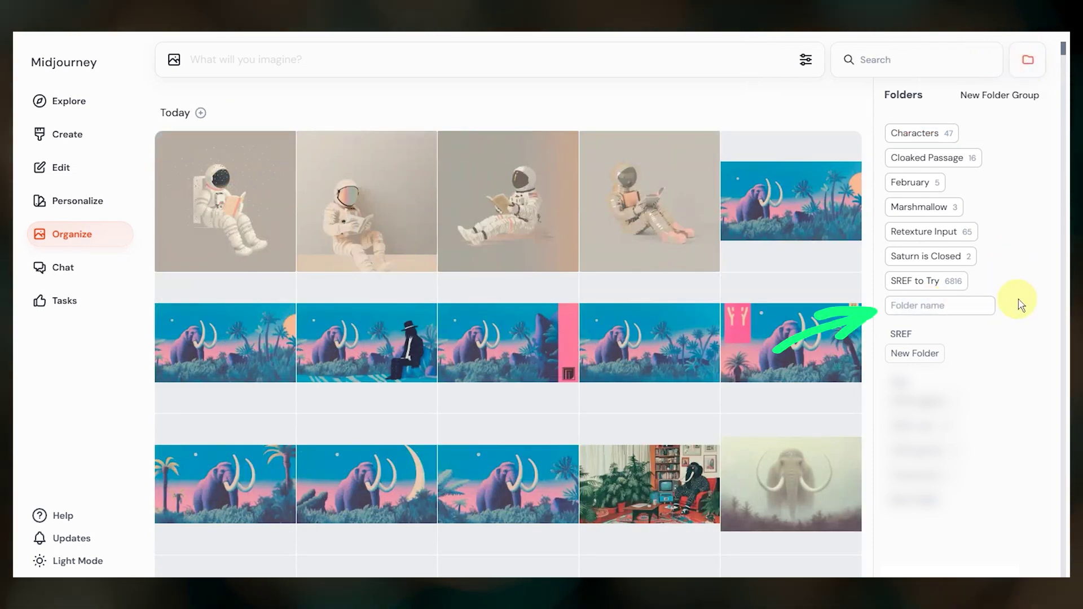
Select two blue-and-pink mammoth images and drag them into the woolly folder
click(791, 186)
click(756, 349)
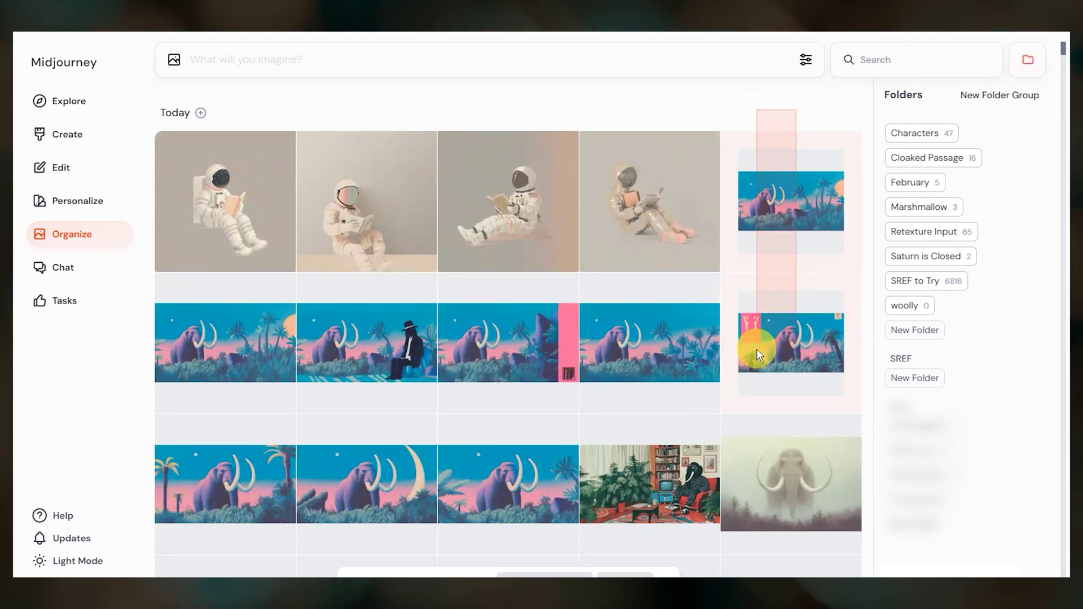
drag(756, 349, 909, 305)
Inspect the context options for a faded mammoth image and the Characters folder without choosing any
scroll(827, 310, down, 5)
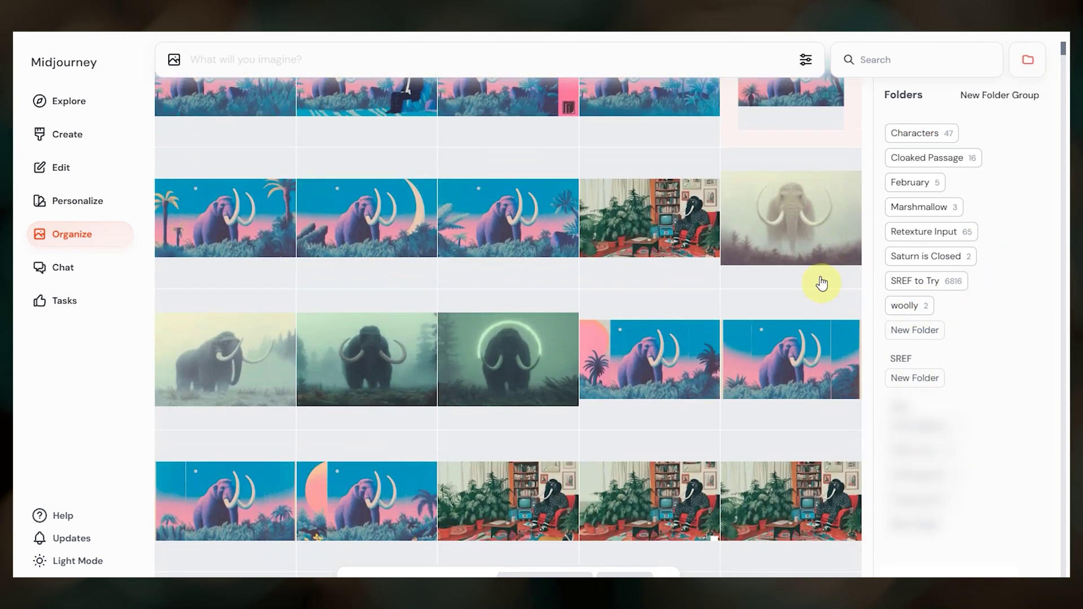
right_click(803, 200)
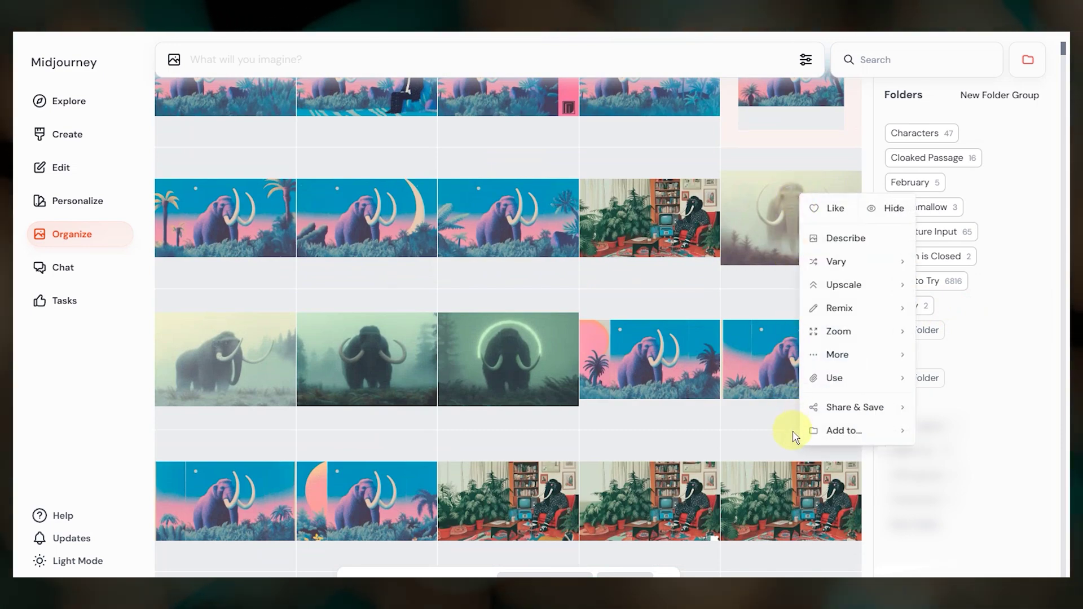
click(984, 241)
scroll(829, 243, up, 5)
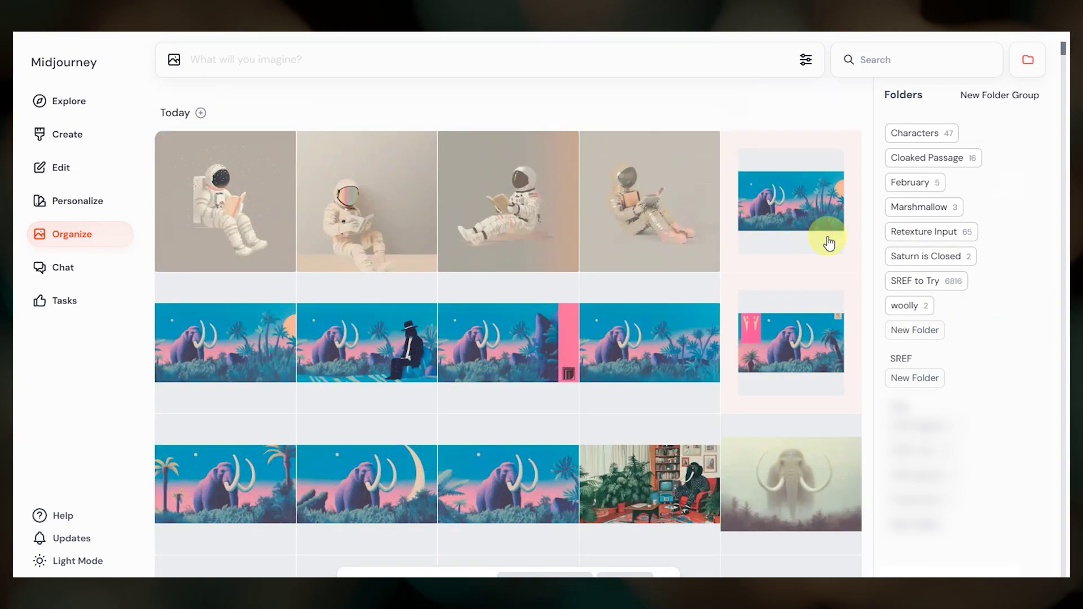
right_click(910, 132)
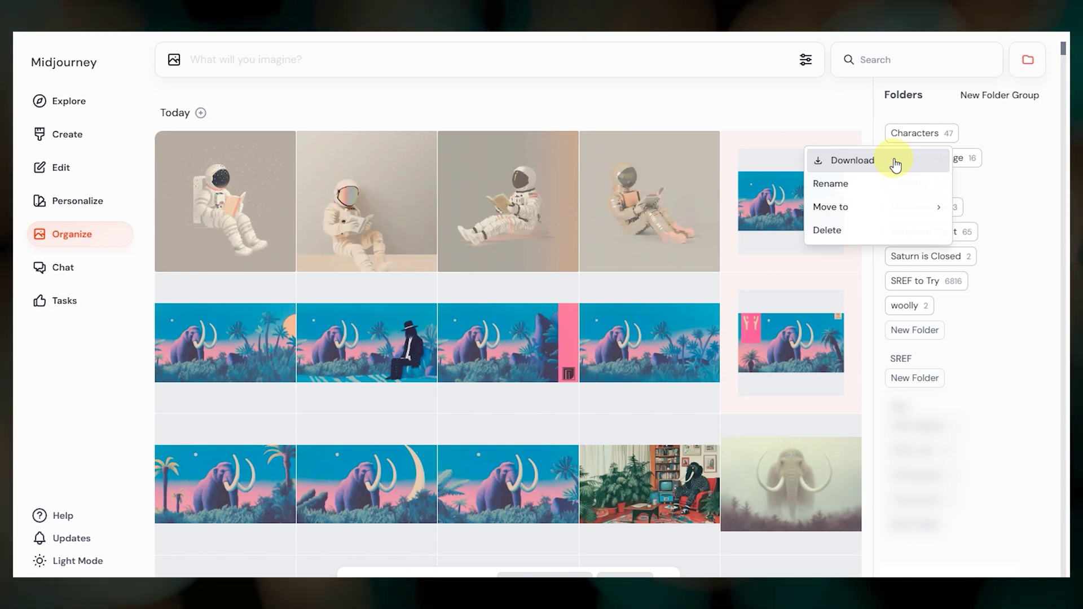
click(987, 134)
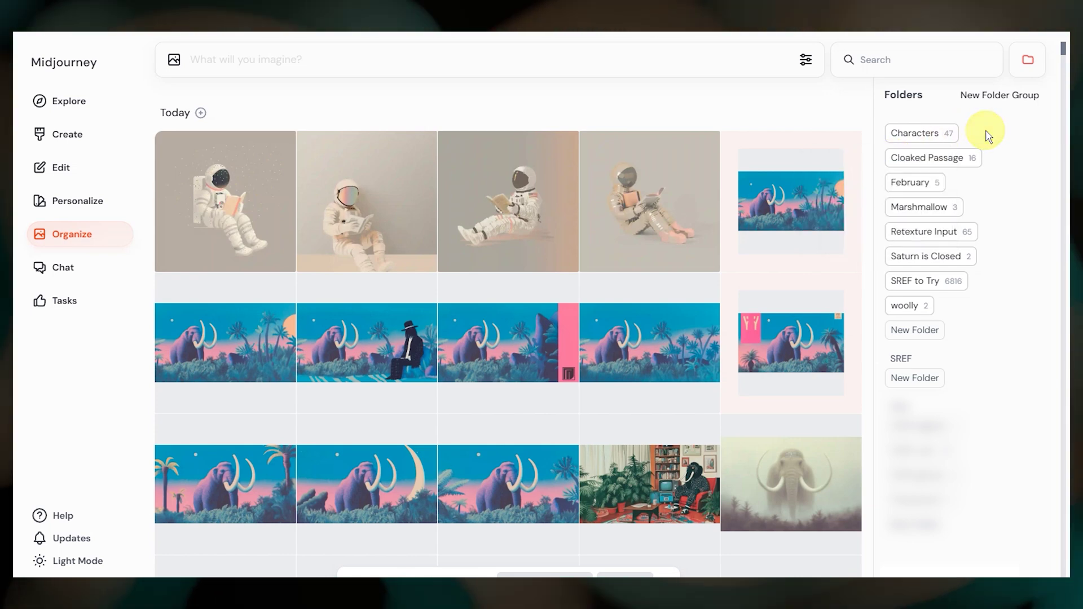
Create a folder group named My Graphic Novel
click(982, 93)
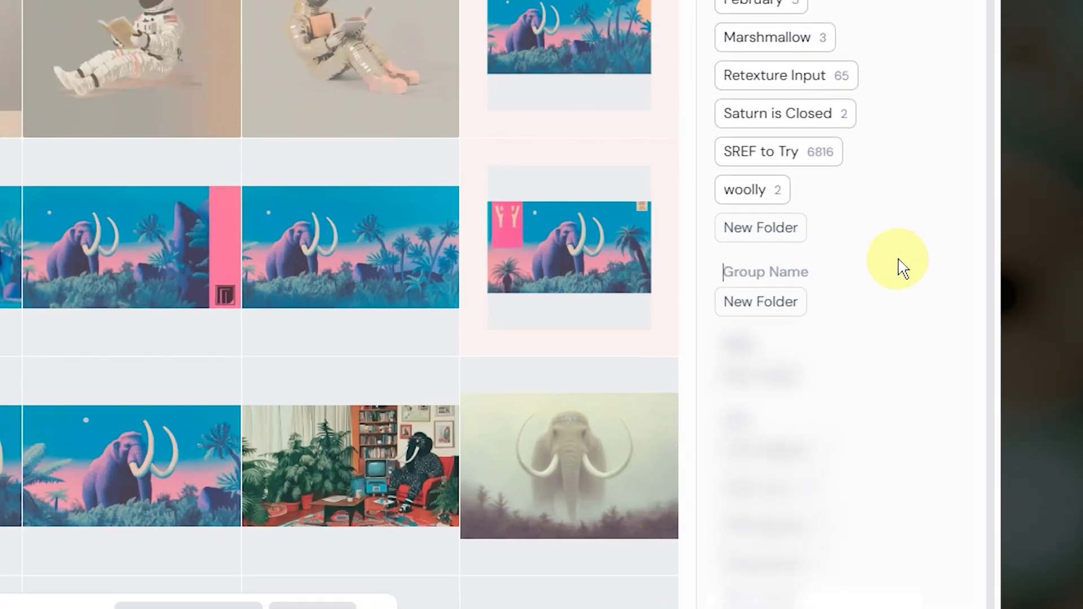
text(My Graphic Novel)
key(Return)
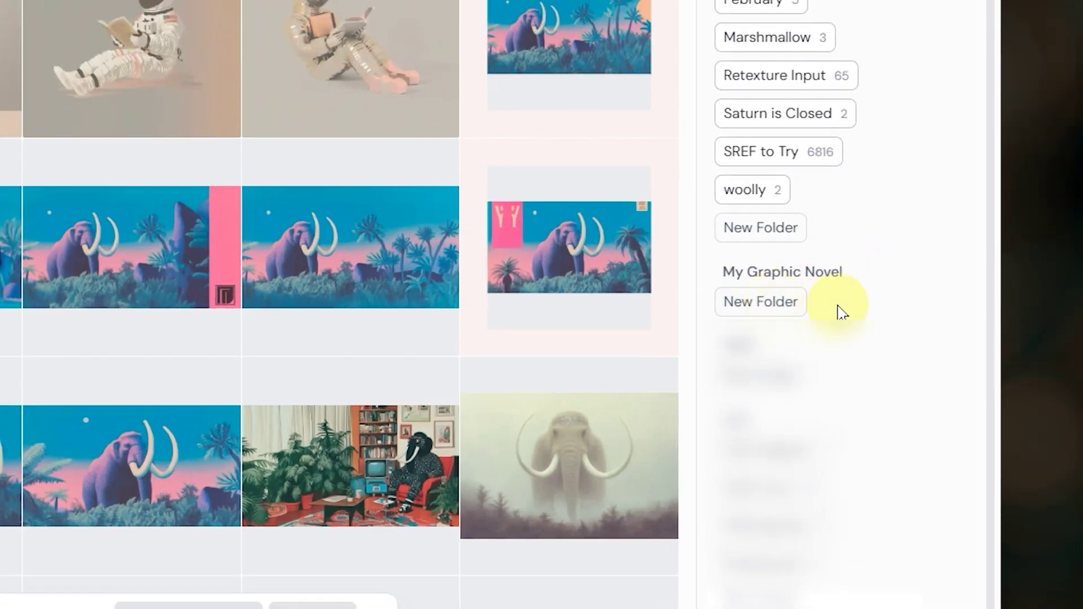
Add folders Novel Characters, Novel Scenes and Novel Style Testing inside the group
key(Return)
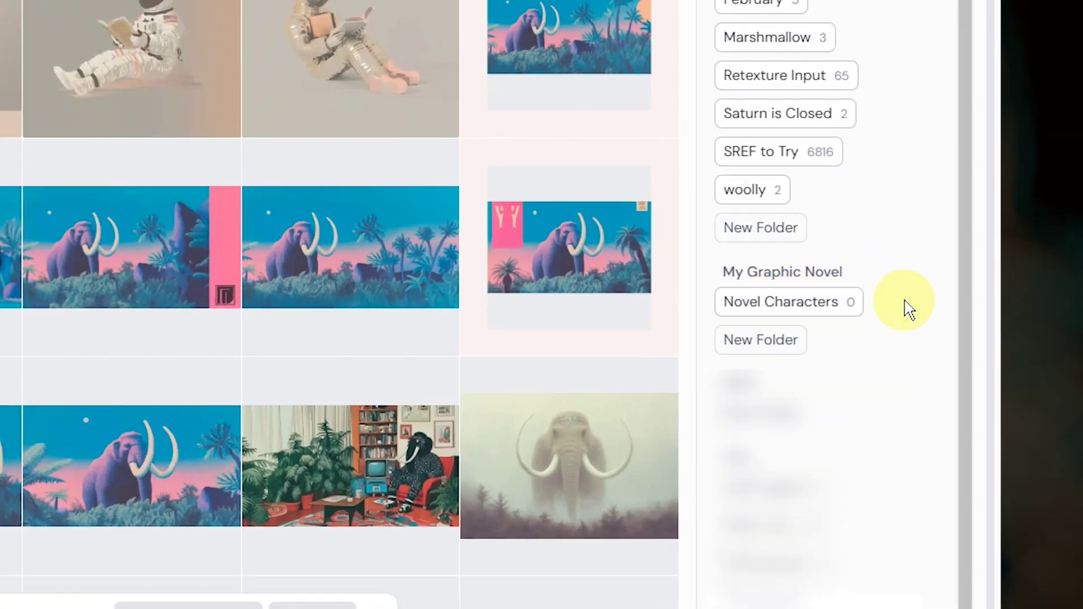
click(790, 341)
text(Novel Scenes)
key(Return)
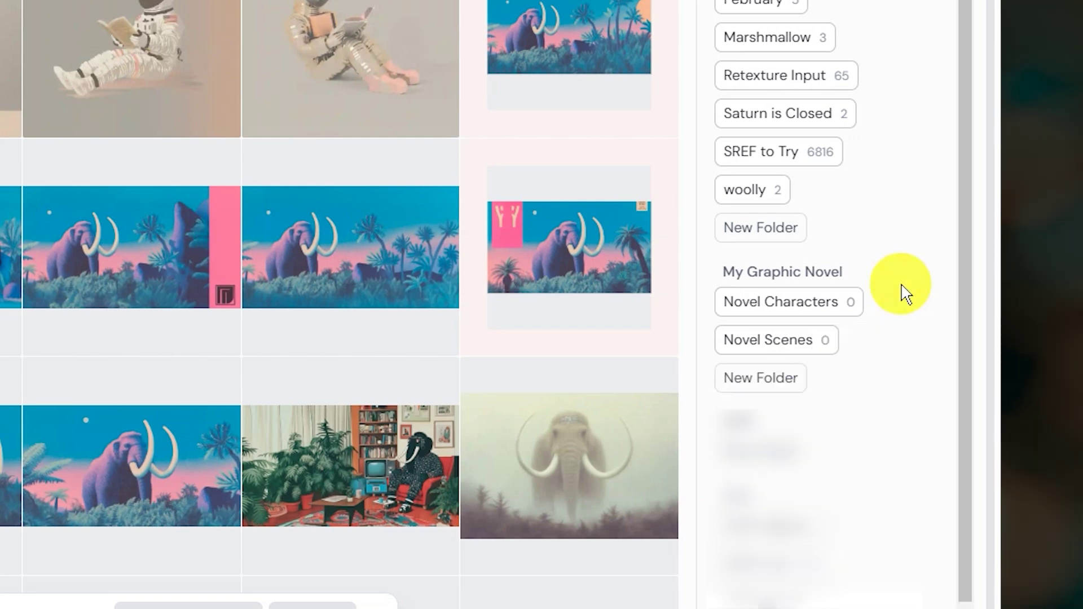
click(768, 378)
text(Novel Style Testing)
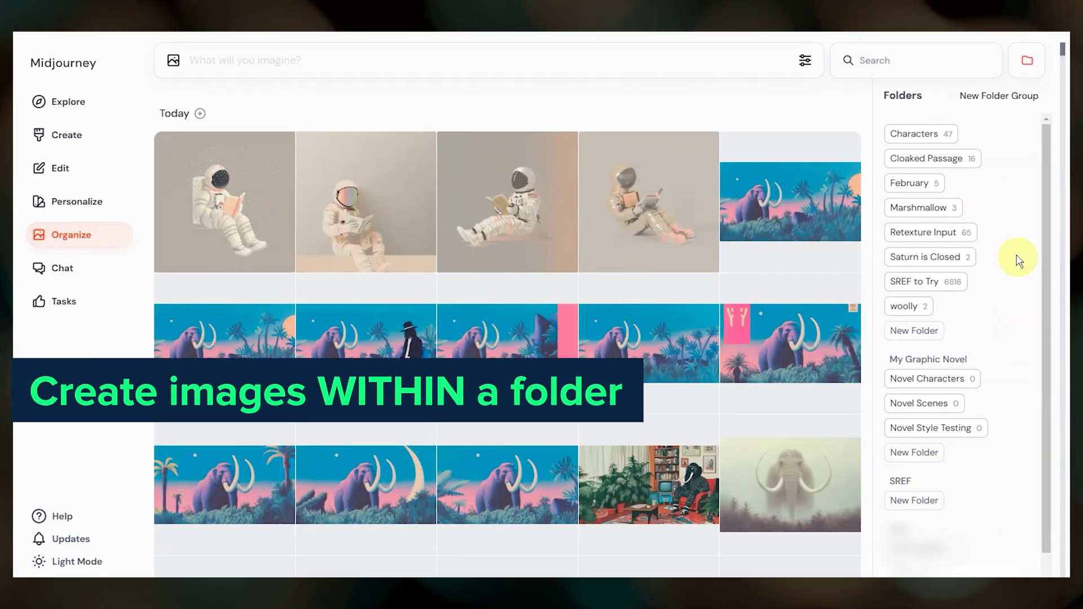
click(920, 185)
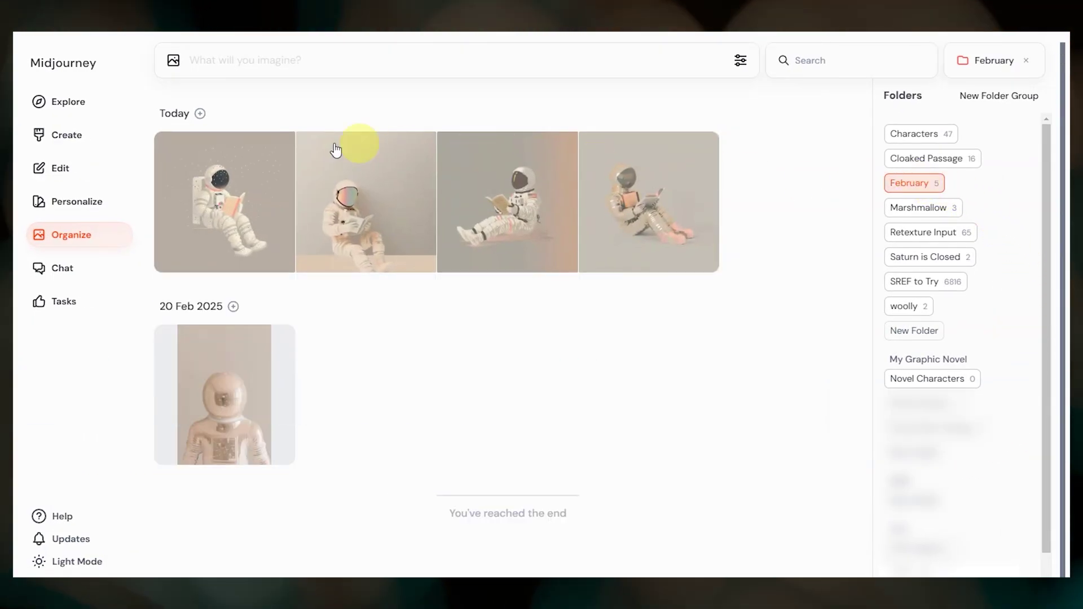
click(90, 139)
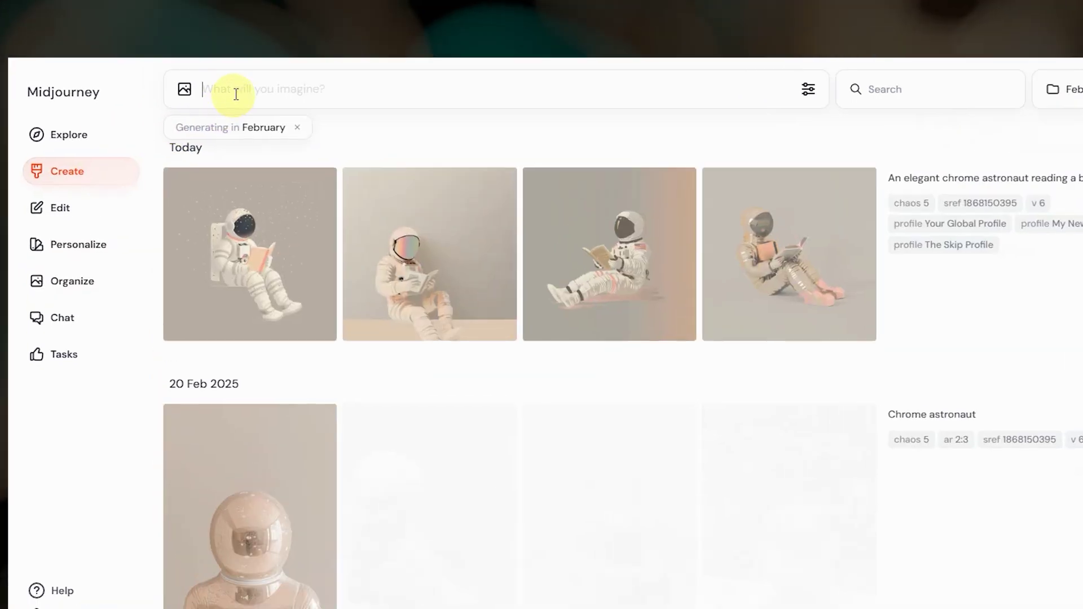
click(221, 62)
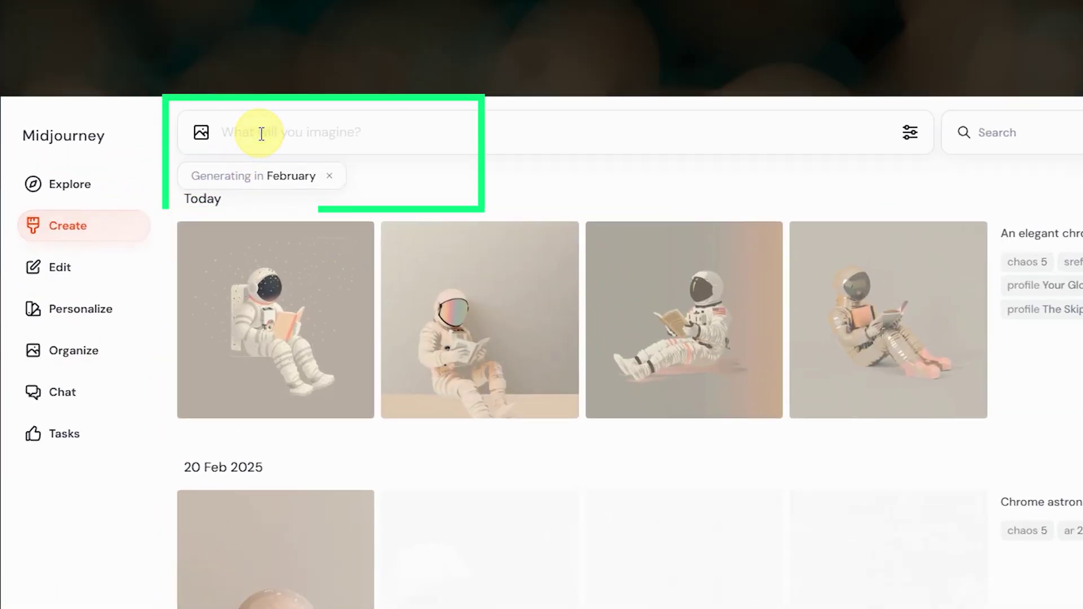
text(elegant space explorer)
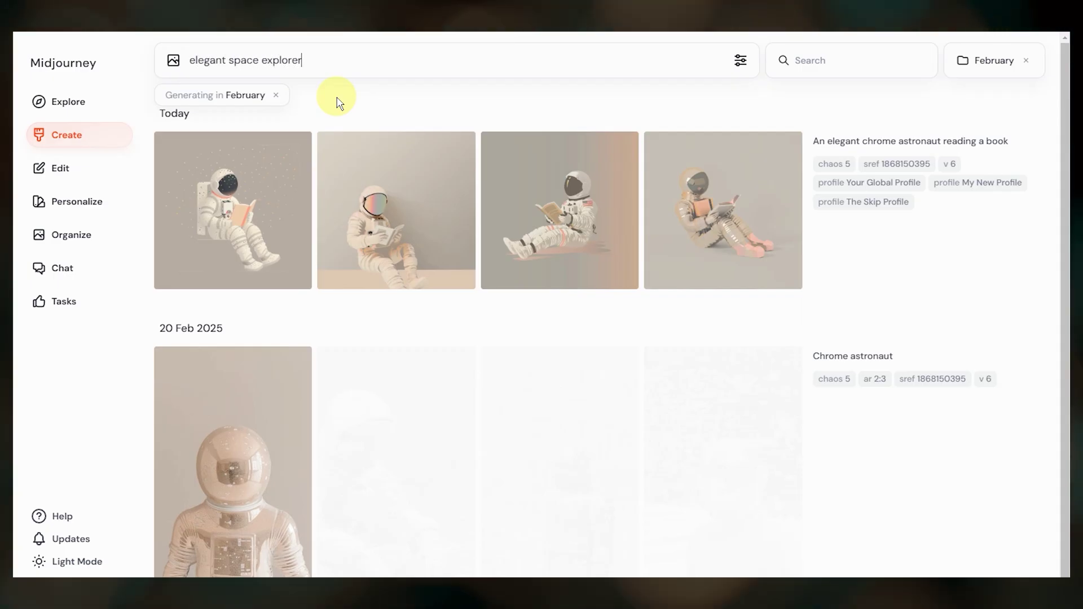
text( reading a book --sref 1868150395)
click(713, 61)
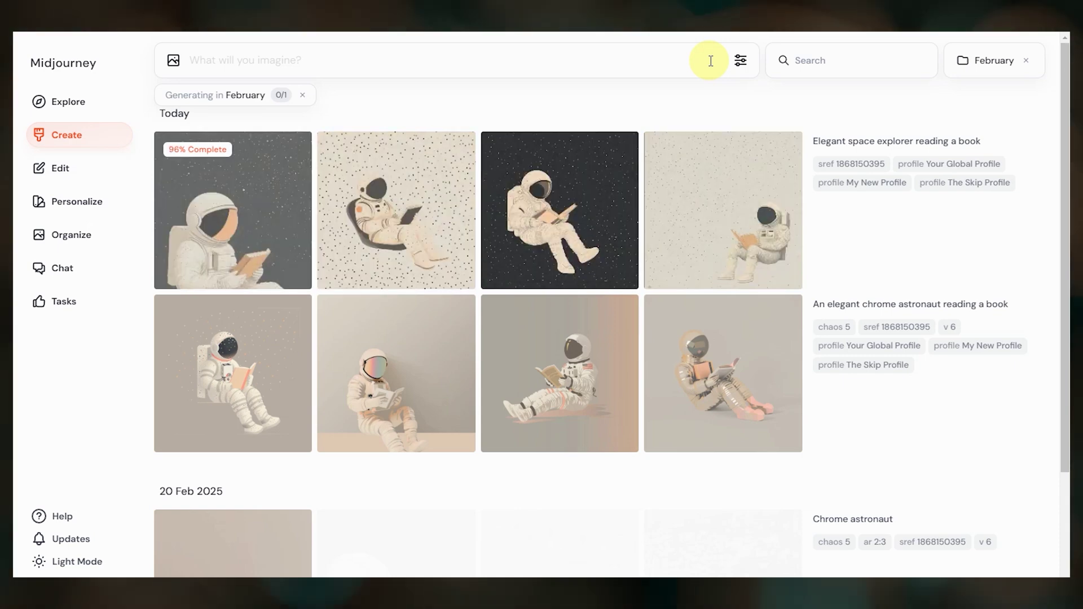
View the dark astronaut result in detail, then return to the Organize page
click(573, 222)
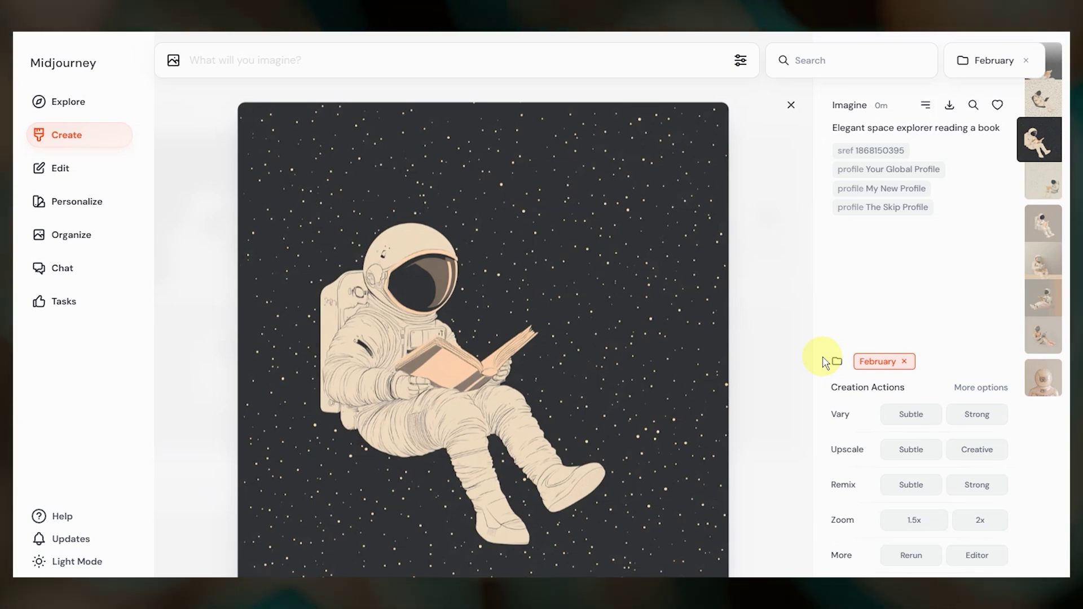
click(792, 107)
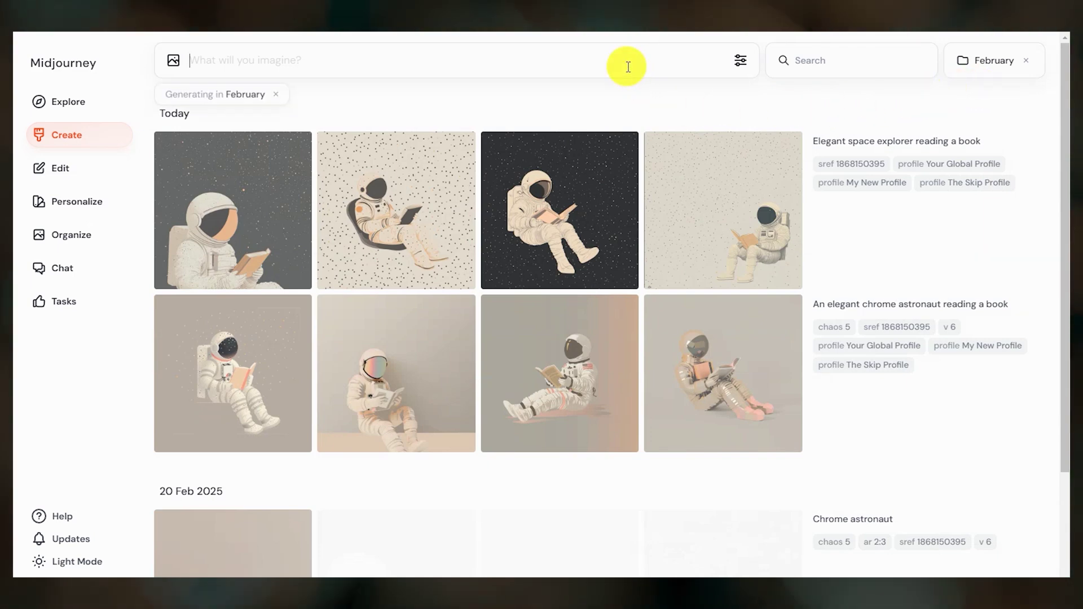
click(108, 237)
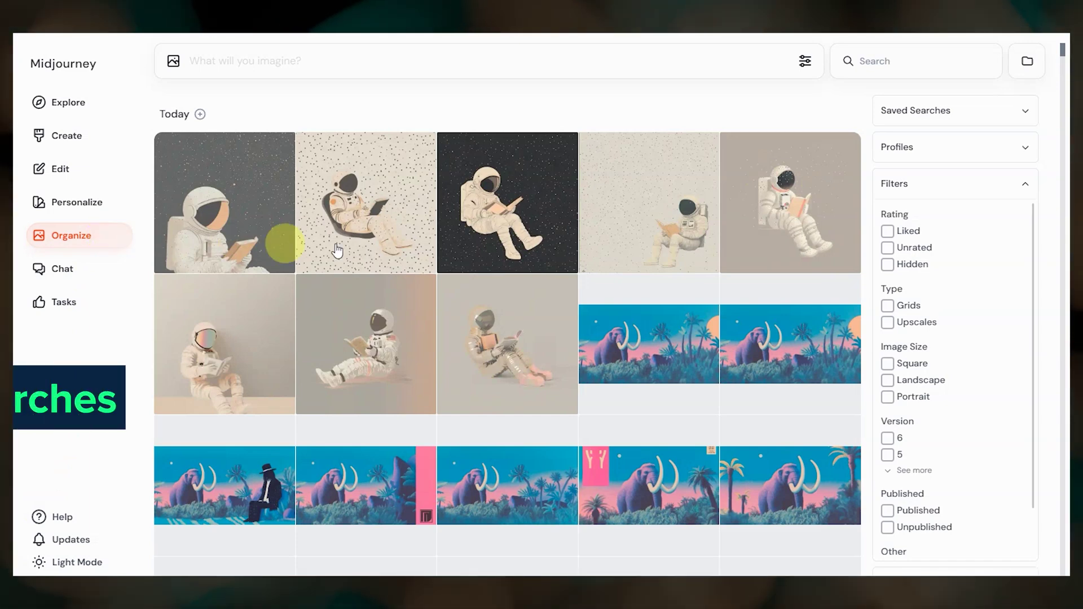
Expand the empty Saved Searches list and begin adding a new saved search
click(1022, 117)
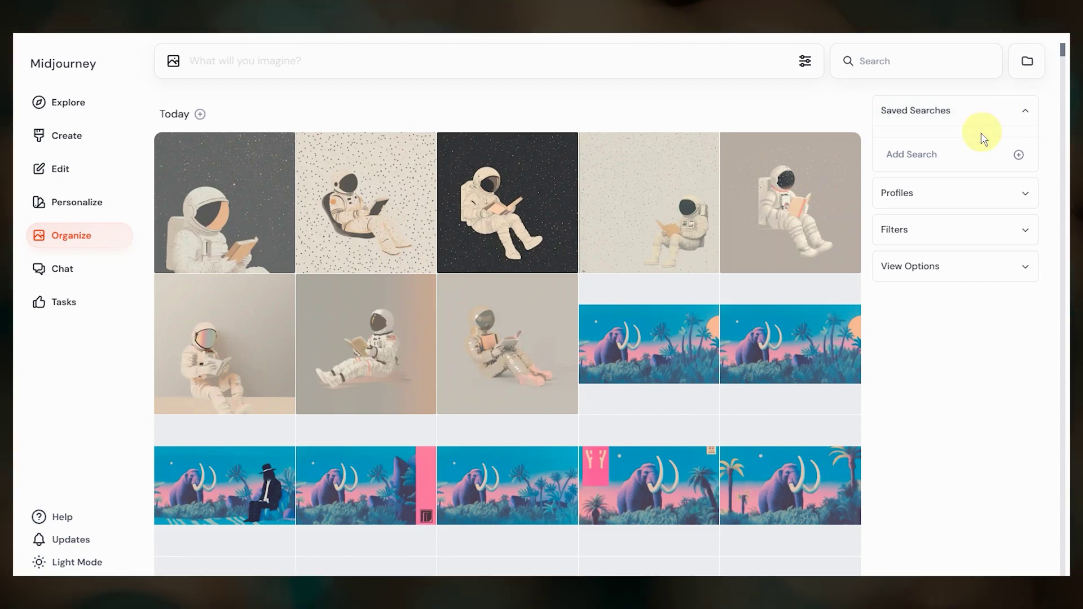
click(980, 162)
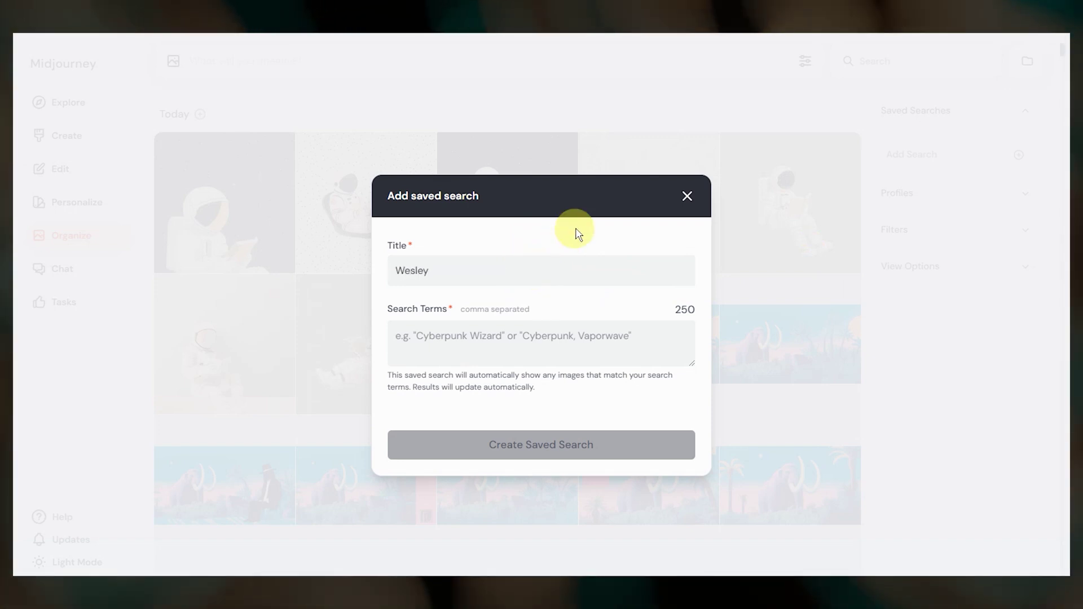
Paste the --cref link as search terms, create the Wesley search, and browse its walking-man matches
text(--cref https://s.mj.run/RYbEQY6GALs)
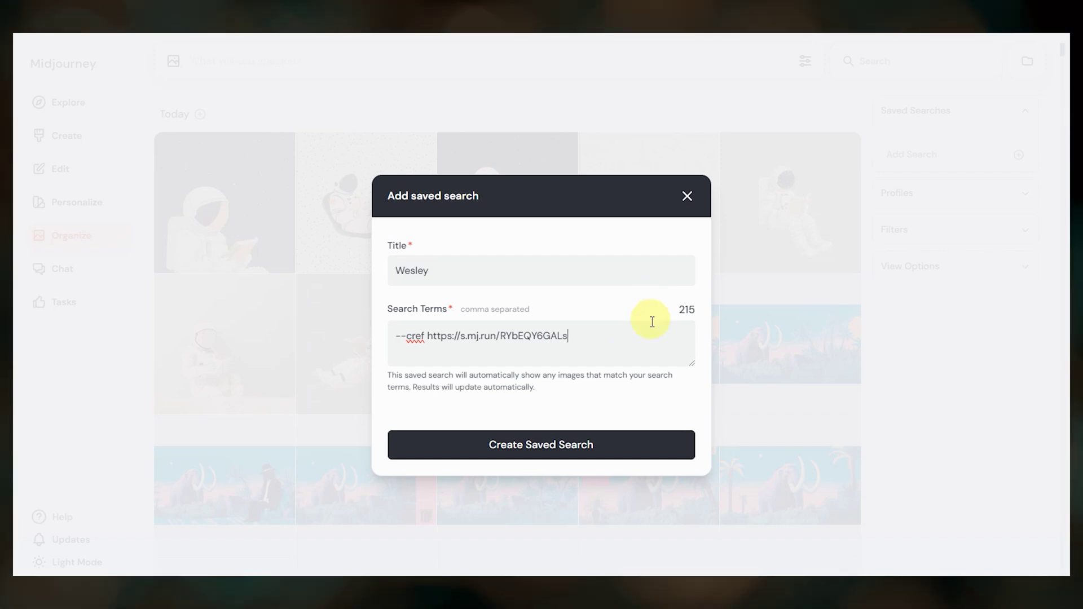
click(583, 452)
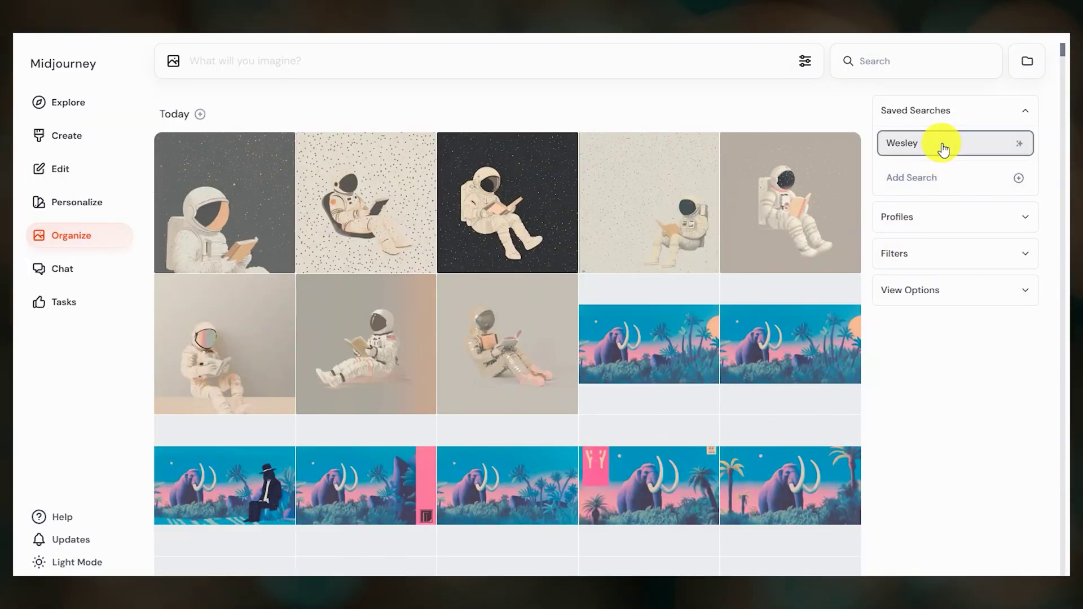
click(943, 149)
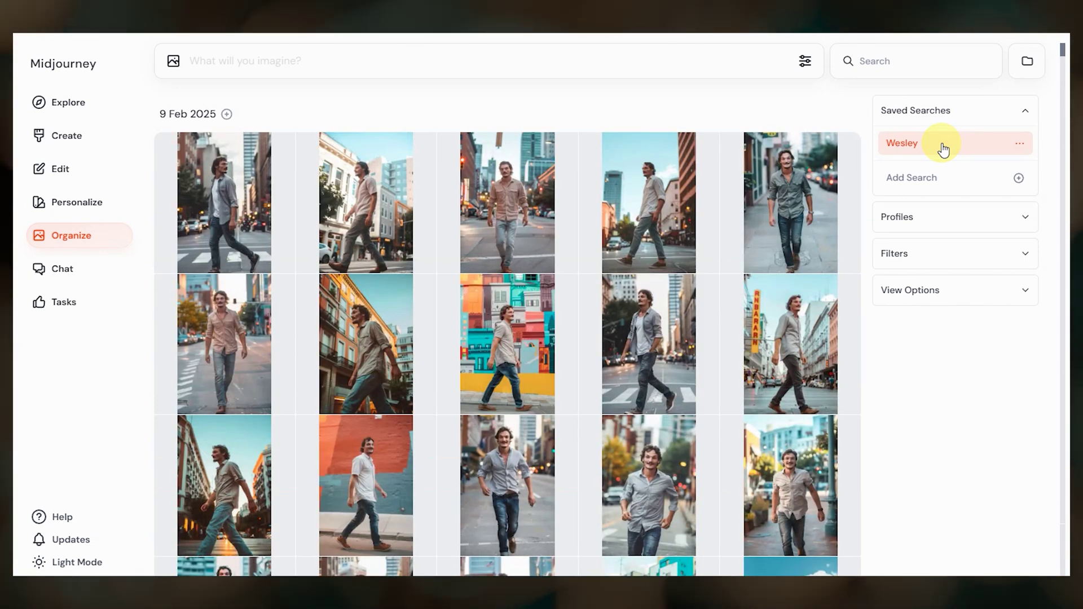
scroll(760, 269, down, 20)
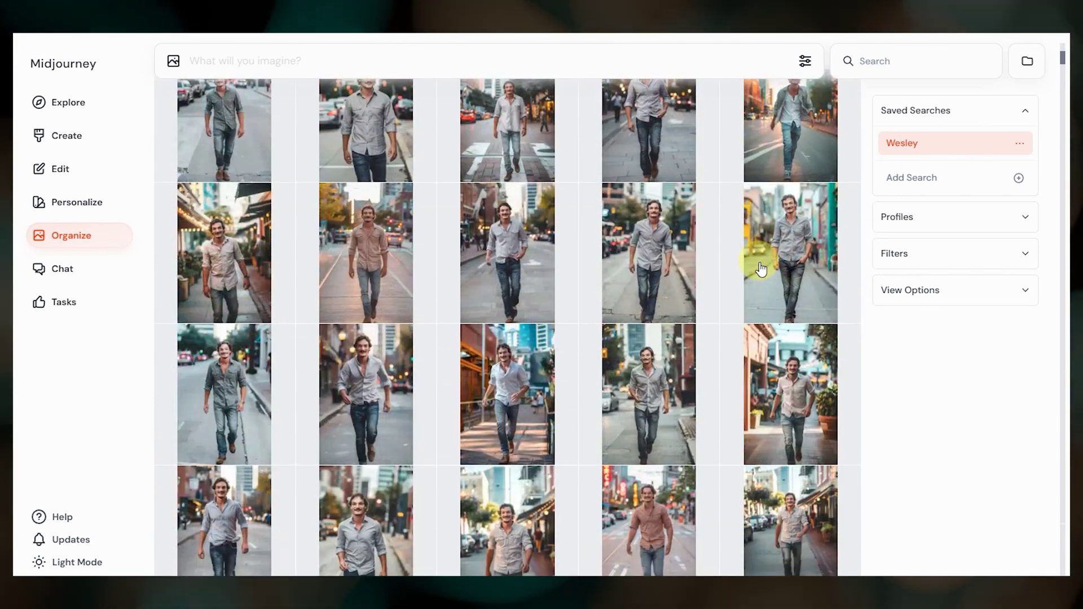
scroll(759, 269, down, 5)
scroll(760, 269, up, 20)
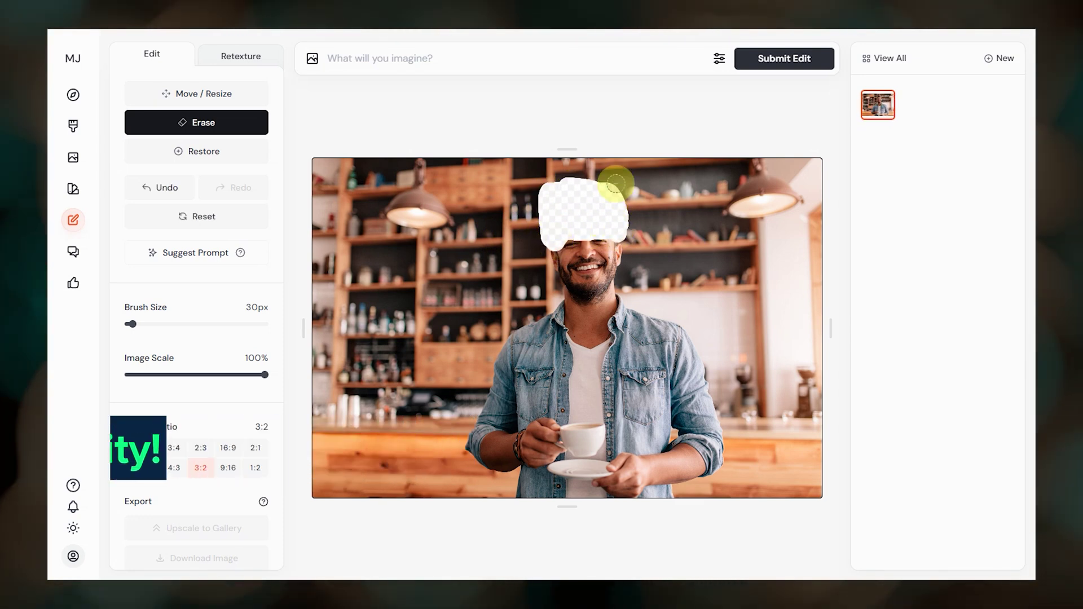
Enter the edit prompt 'photo of a man in a coffee shop wearing a yellow hat'
click(448, 58)
text(photo of a man in a coffee shop wearin)
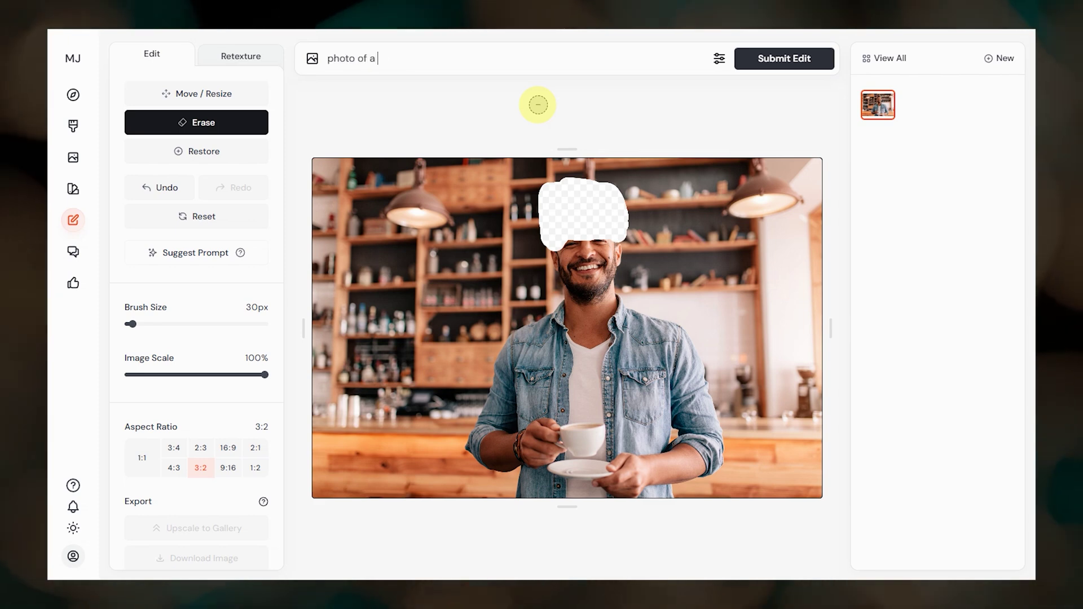
text(g a yellow hat)
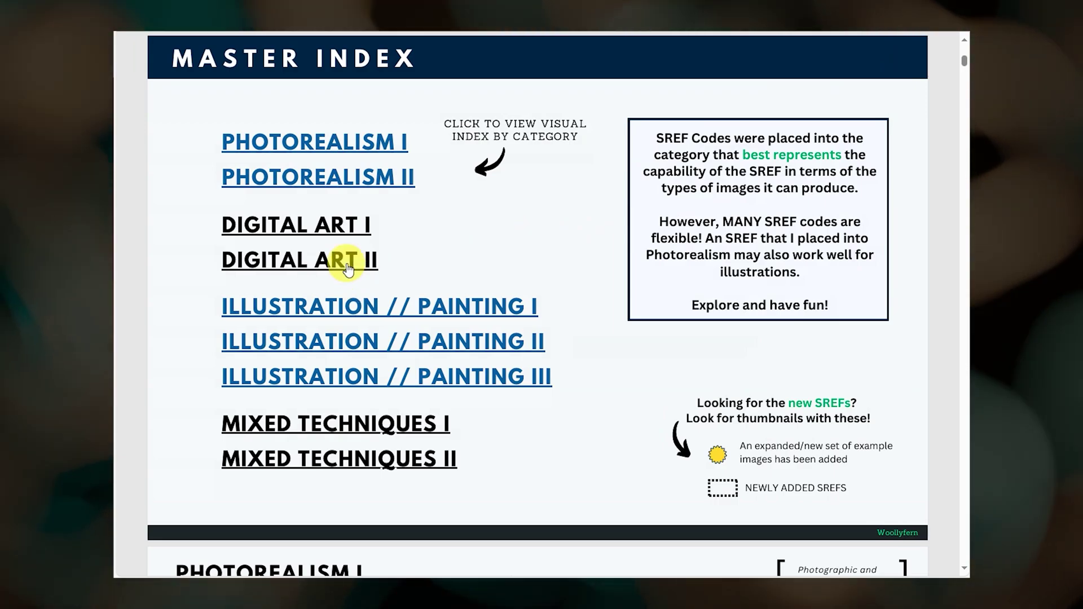
click(348, 270)
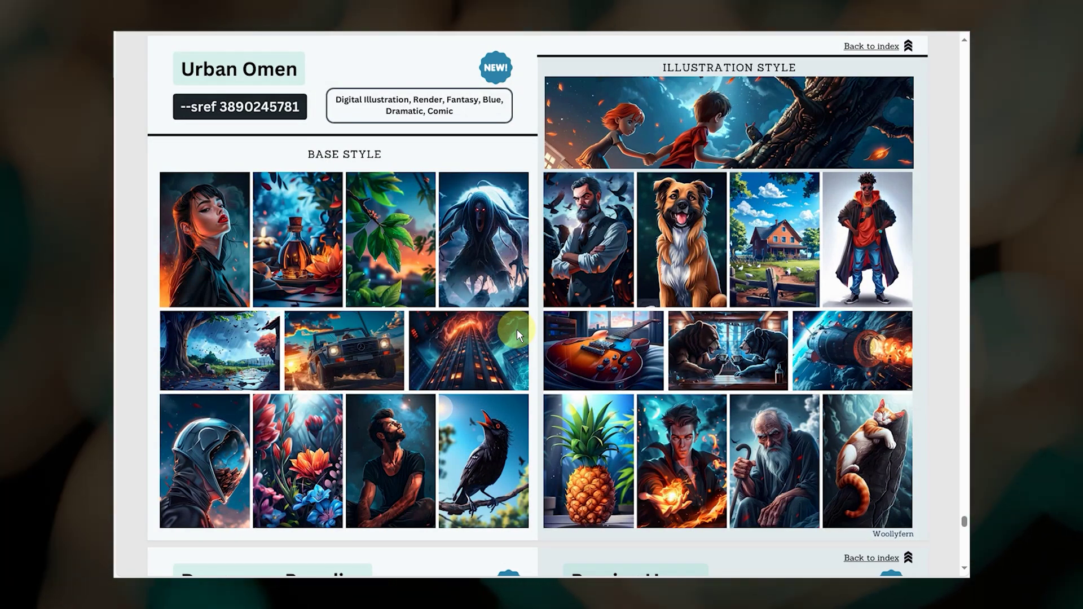
scroll(517, 329, down, 8)
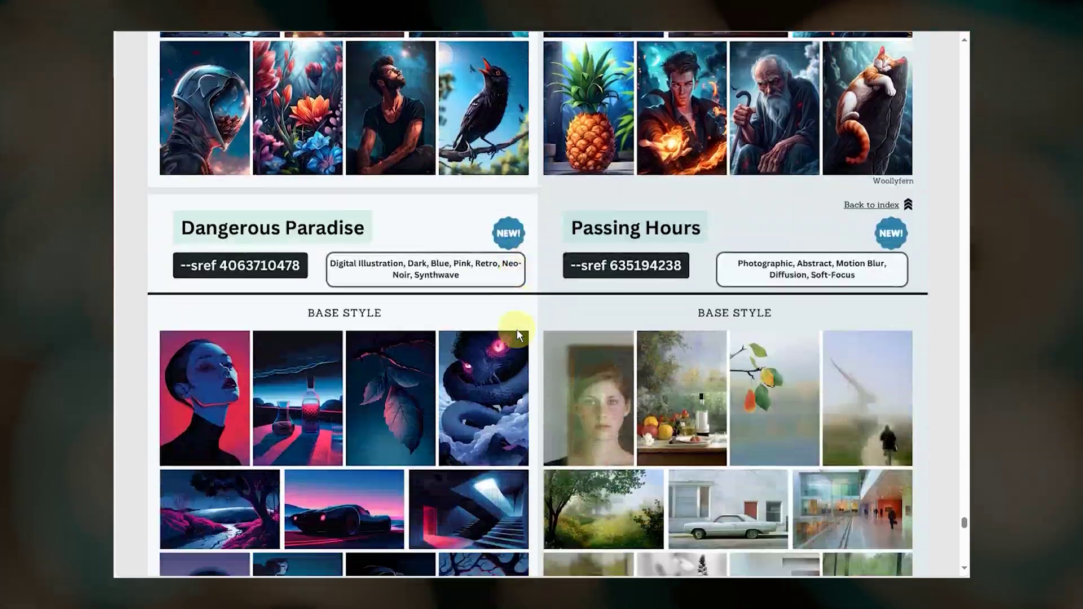
scroll(517, 330, down, 8)
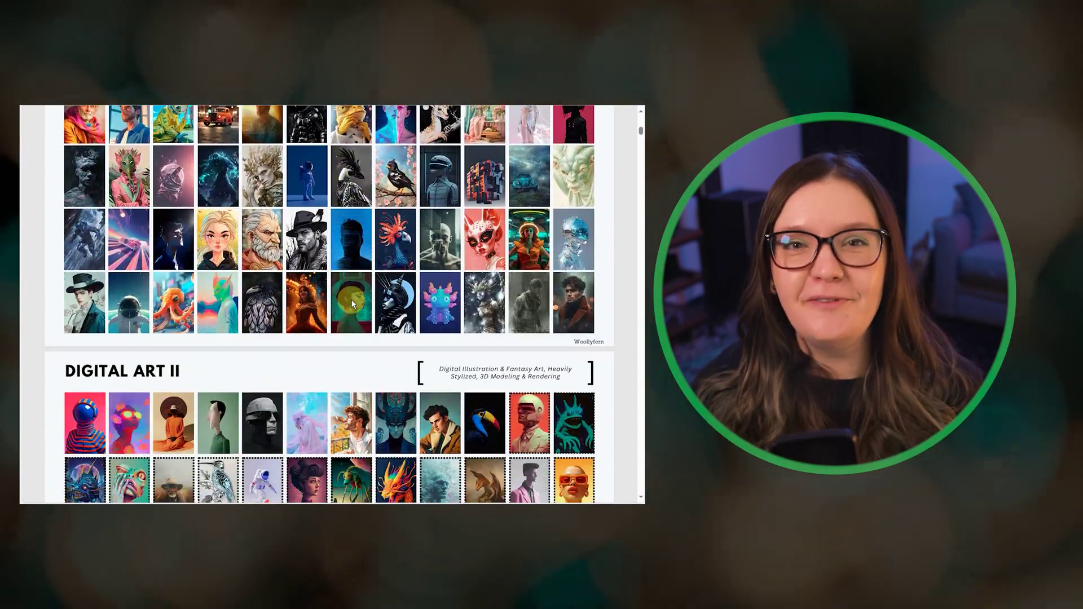
scroll(351, 302, down, 2)
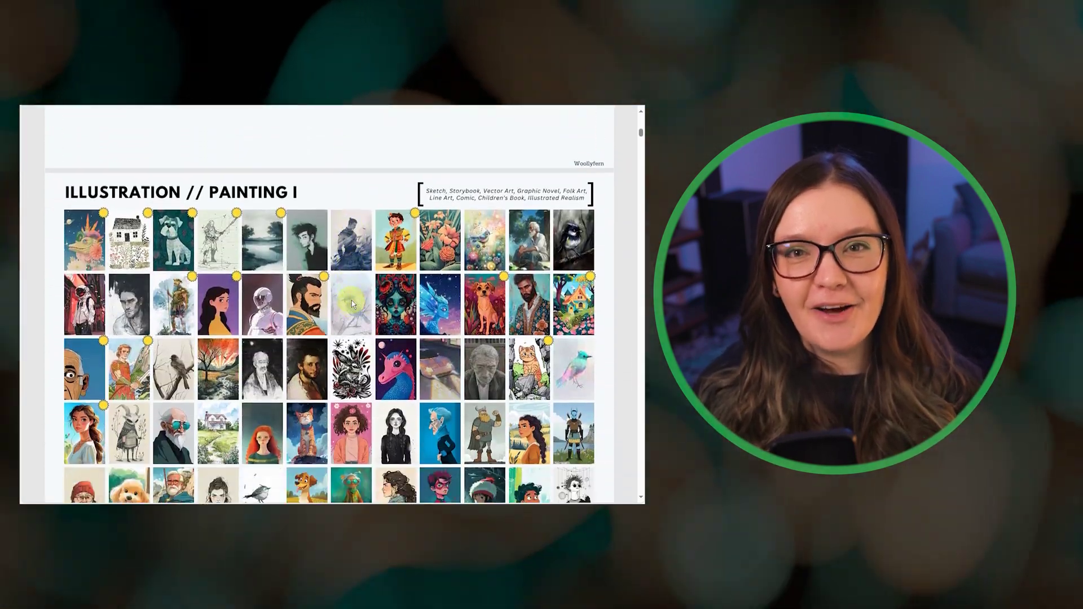
Scroll through the guide to reach the Illustration // Painting I thumbnail section
scroll(352, 303, up, 1)
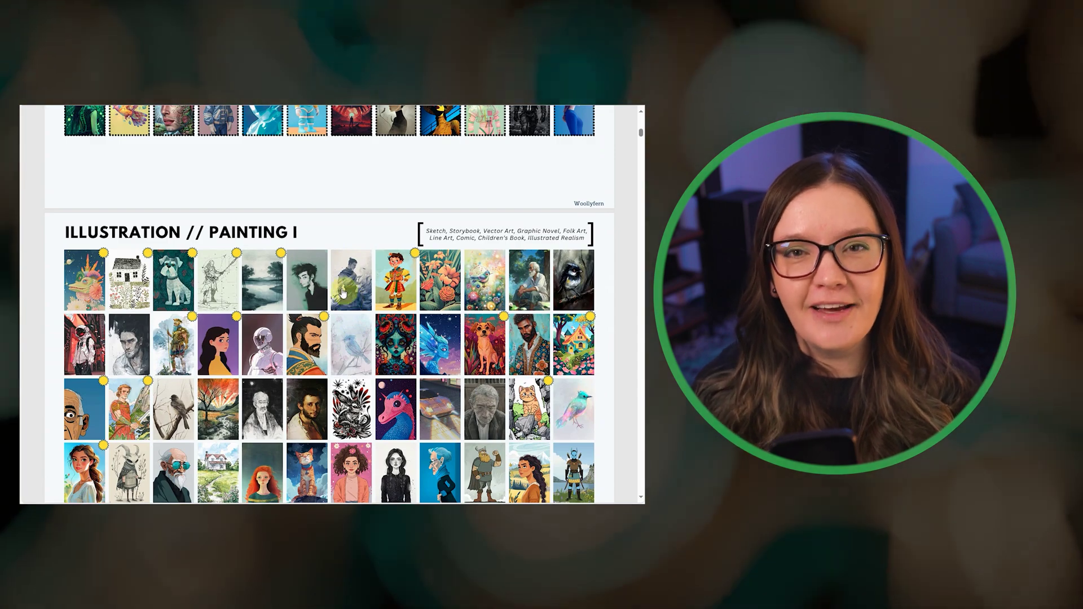